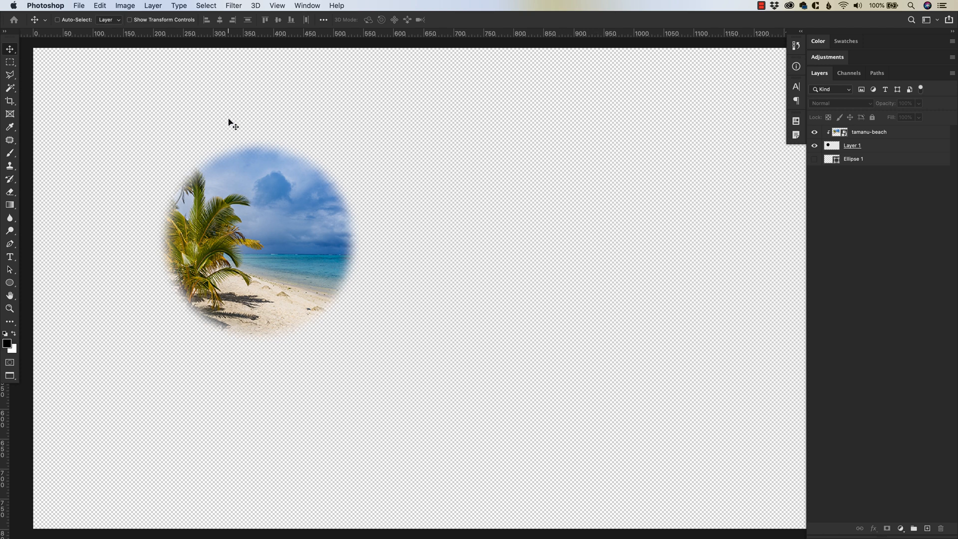
Open the program's About information to check which release is installed, and close it.
left_click(56, 7)
left_click(55, 19)
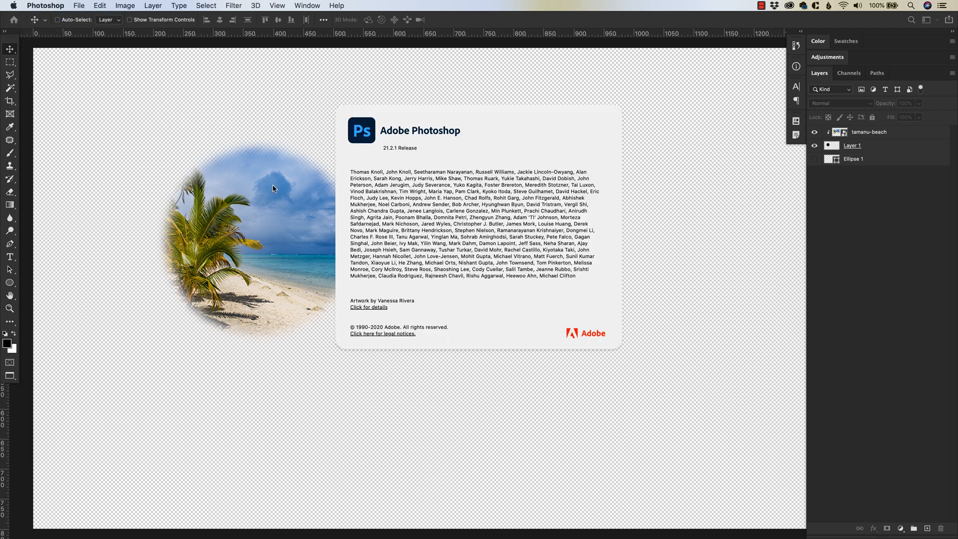
left_click(414, 161)
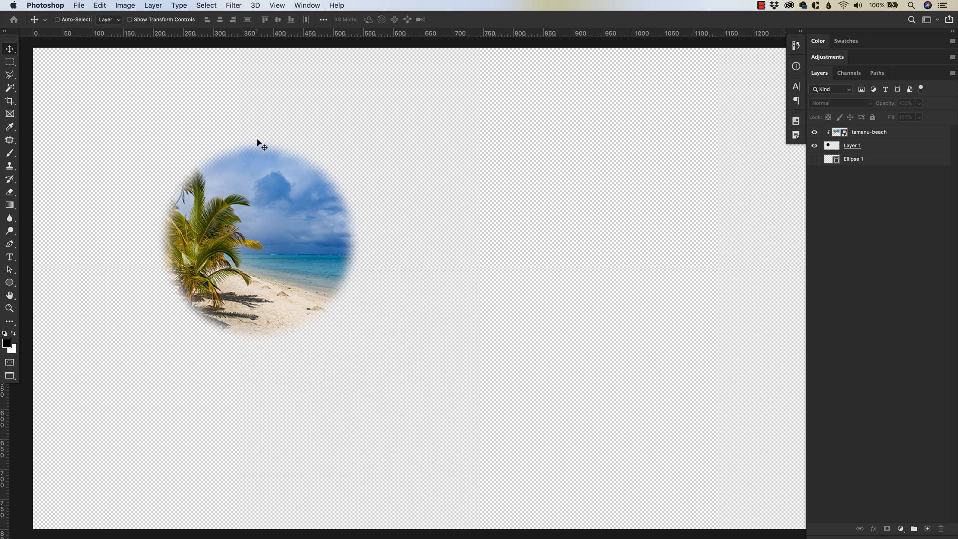
Activate the Crop tool and turn off Classic Mode in its additional options.
key("c")
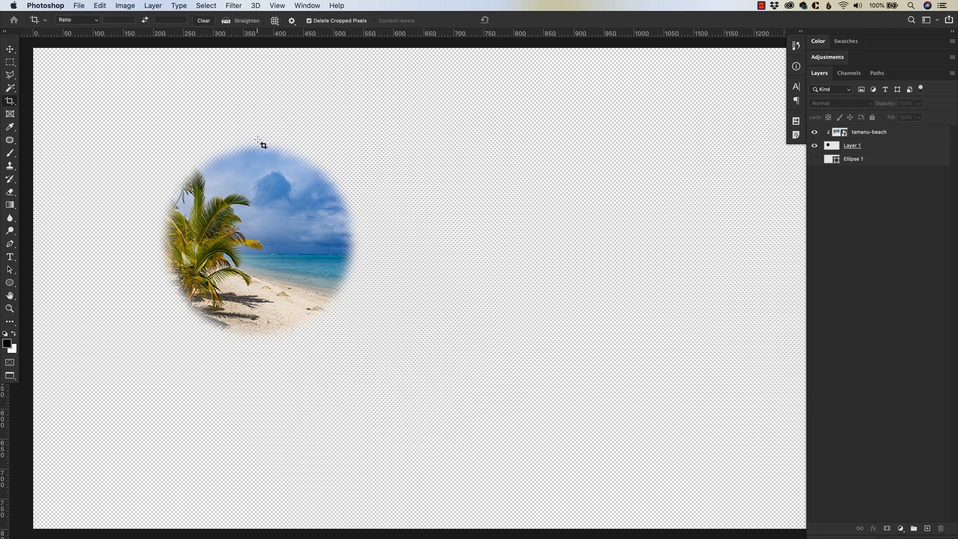
left_click(292, 20)
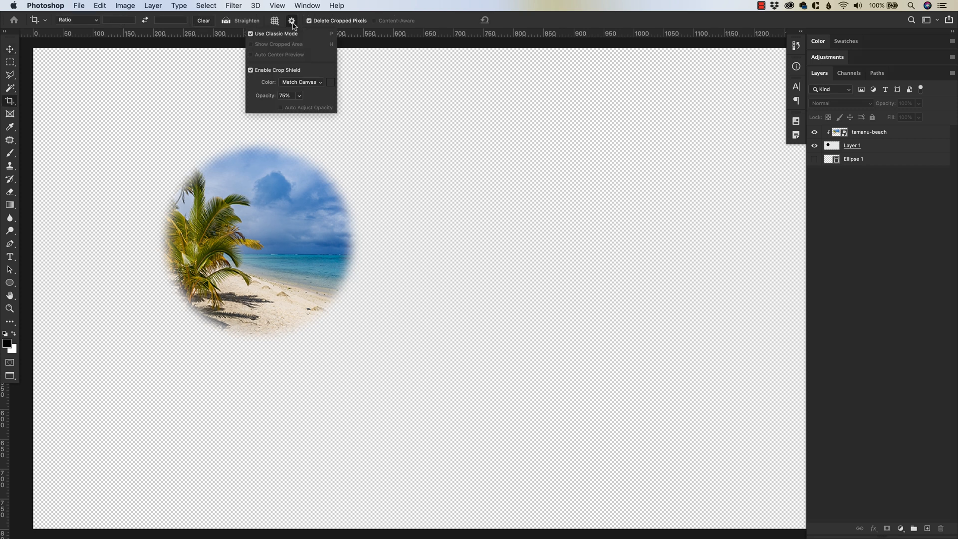
left_click(293, 22)
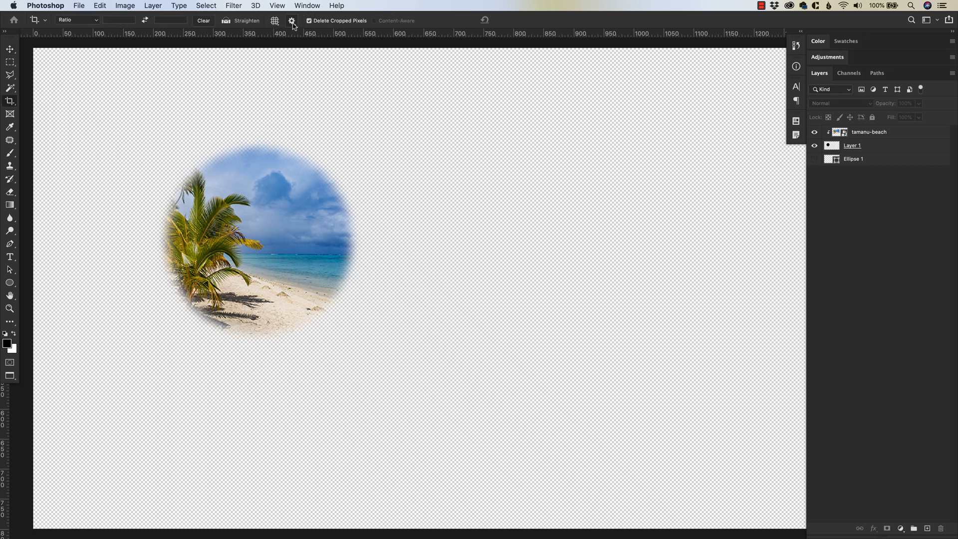
left_click(12, 102)
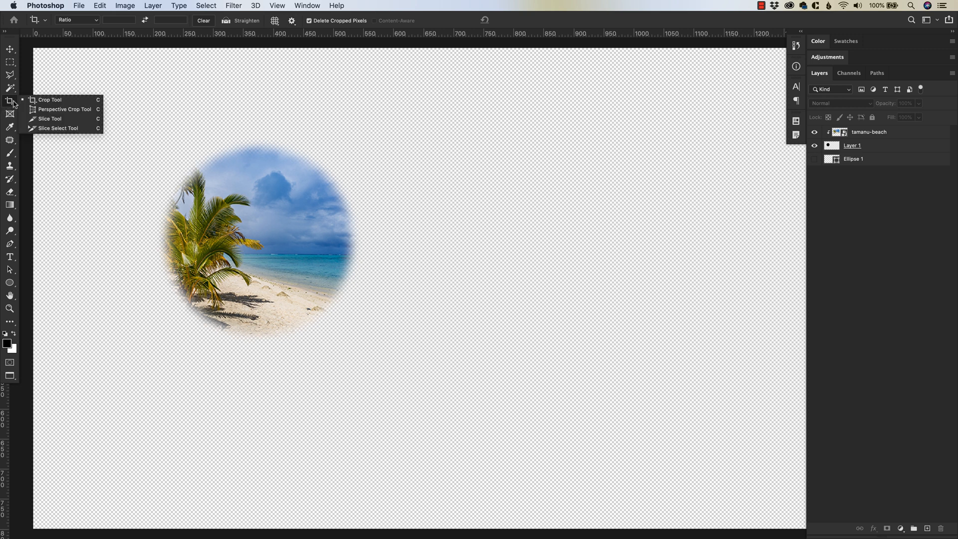
left_click(95, 104)
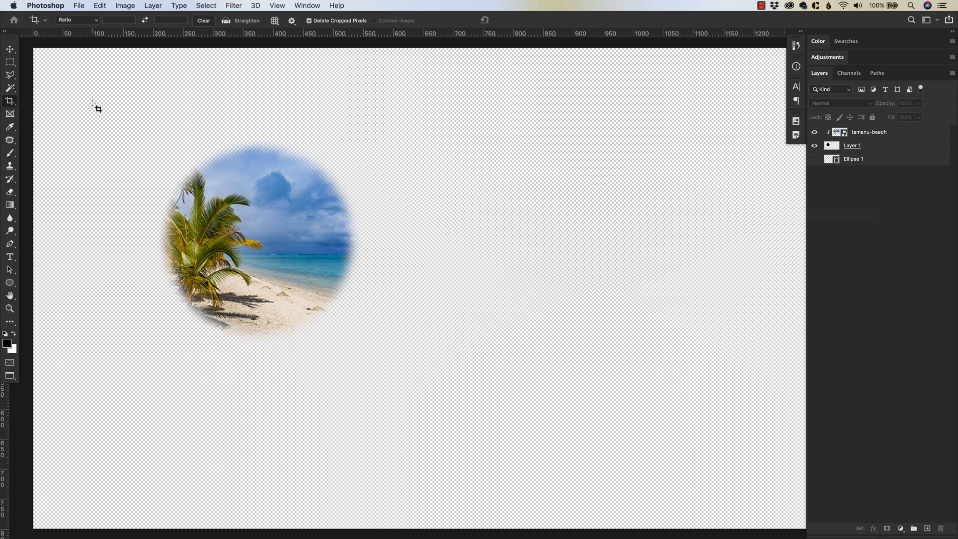
left_click(293, 22)
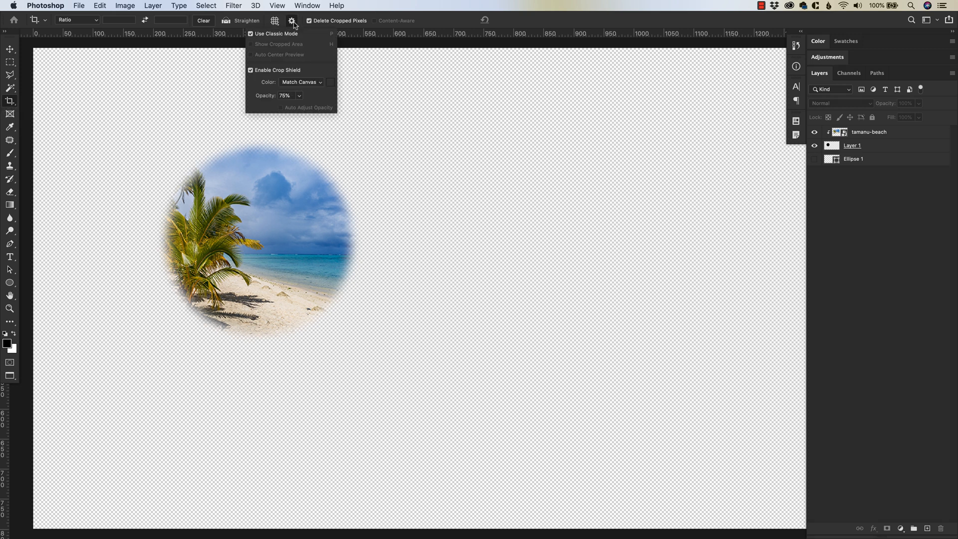
left_click(274, 34)
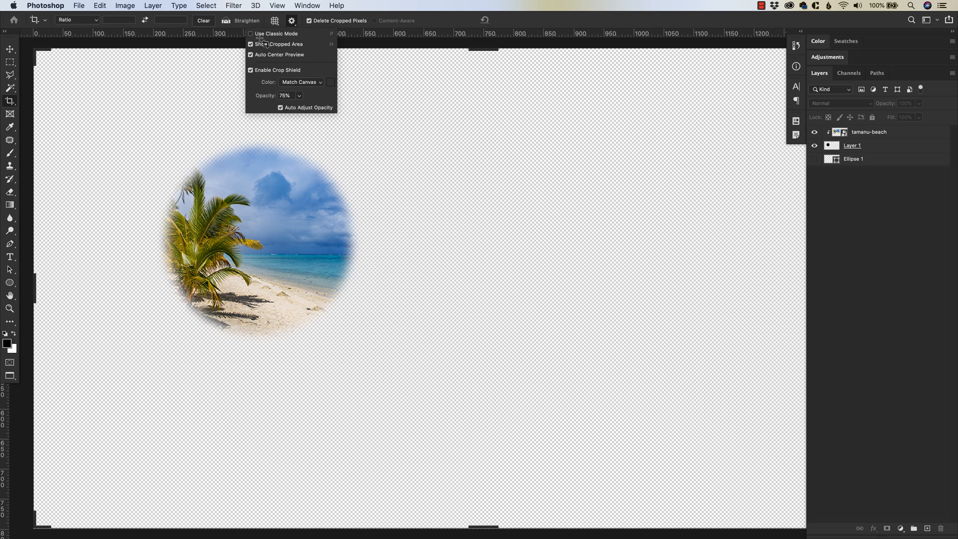
Try pulling the crop frame inward from the canvas's upper-left corner, and undo it.
left_click(39, 51)
left_click_drag(40, 52, 90, 99)
key("super+z")
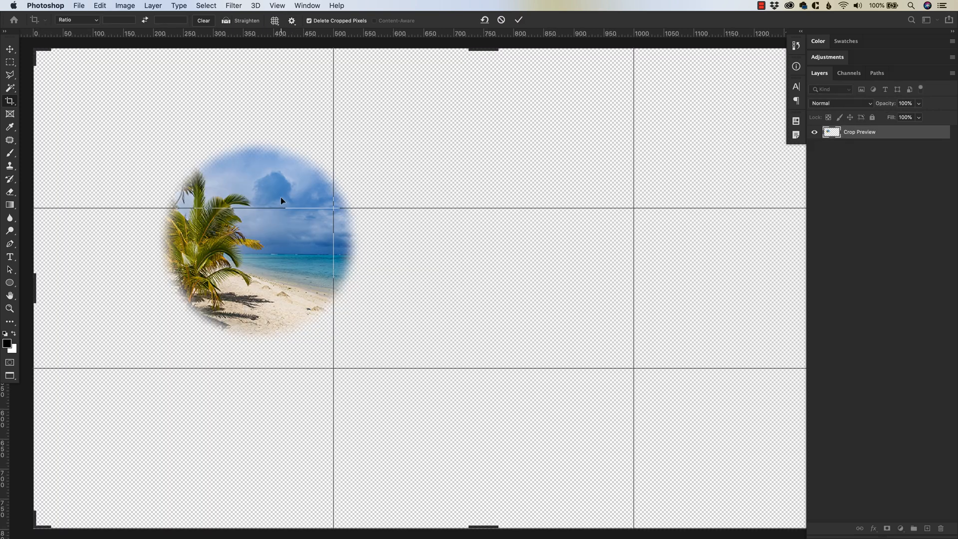
Turn Classic Mode back on for the Crop tool and leave the pending crop by switching to the Move tool.
left_click(292, 22)
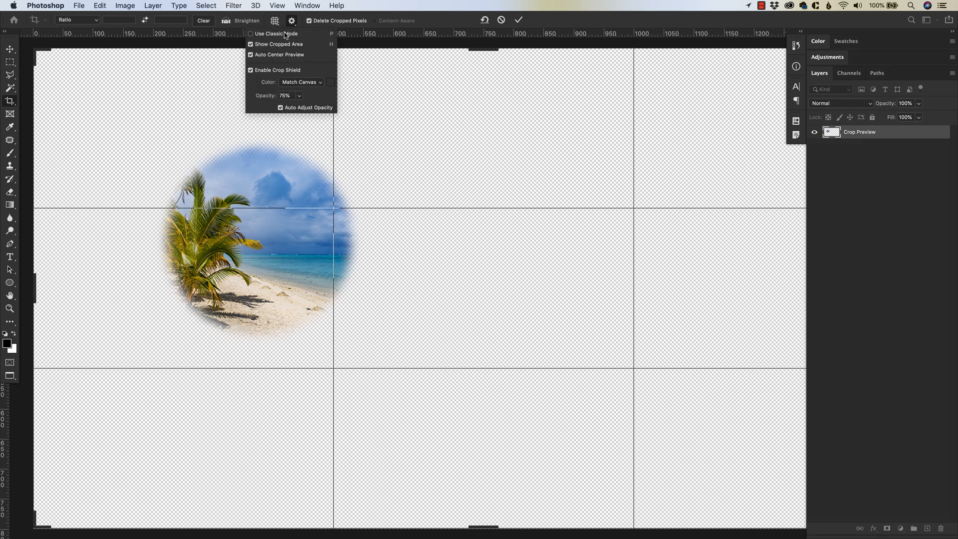
left_click(285, 34)
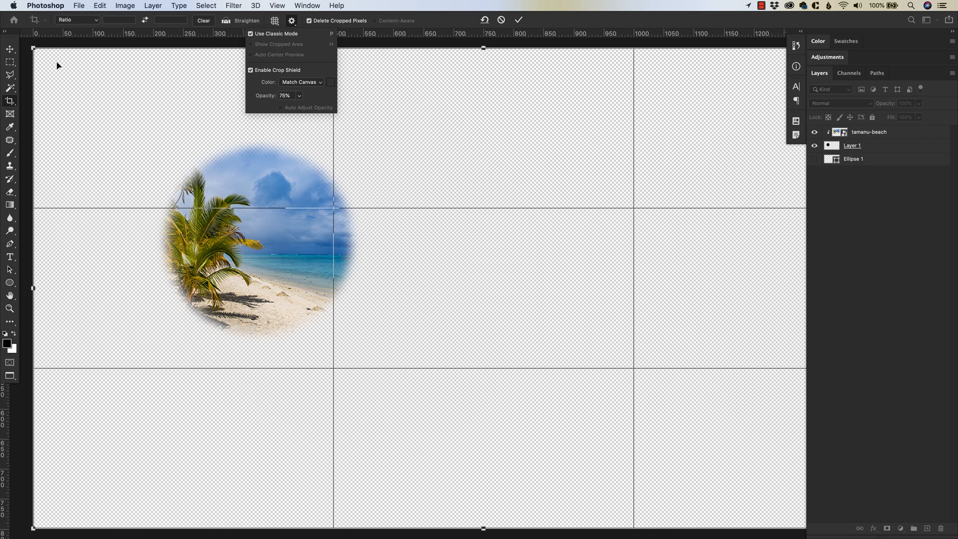
left_click(10, 50)
left_click(10, 50)
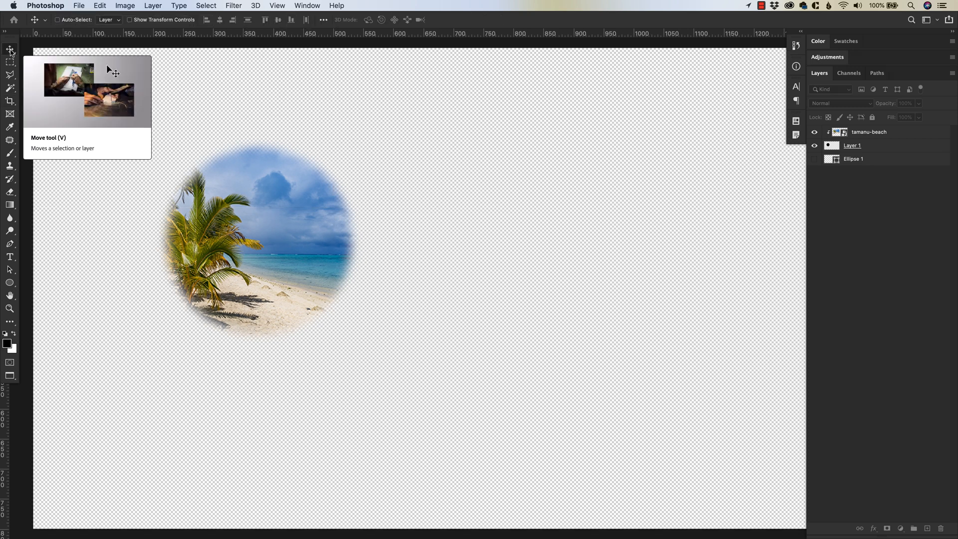
Crop the canvas to a square of about 350 px framed closely around the circular beach image.
key("c")
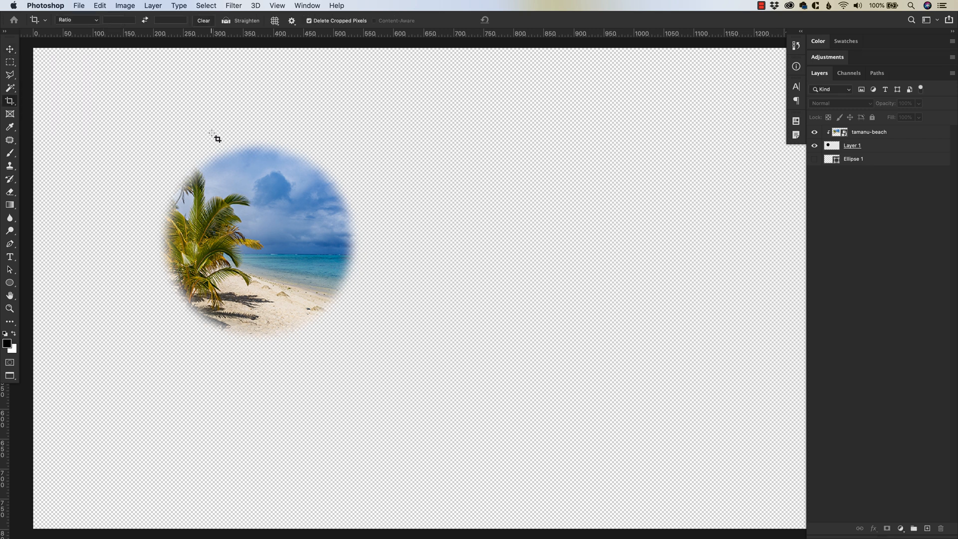
left_click_drag(143, 104, 327, 274)
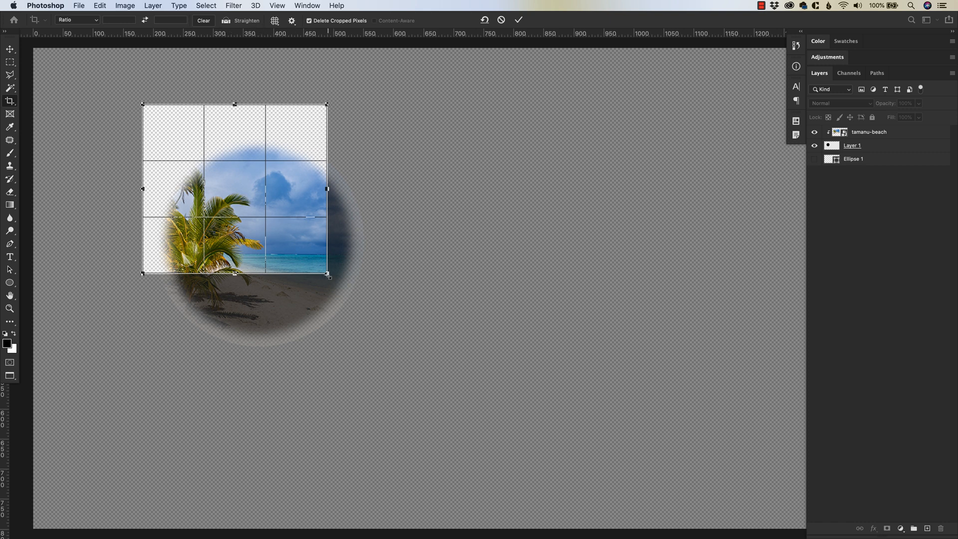
left_click_drag(329, 275, 370, 347)
mouse_move(371, 346)
left_mouse_down()
mouse_move(349, 346)
mouse_move(364, 346)
left_mouse_up()
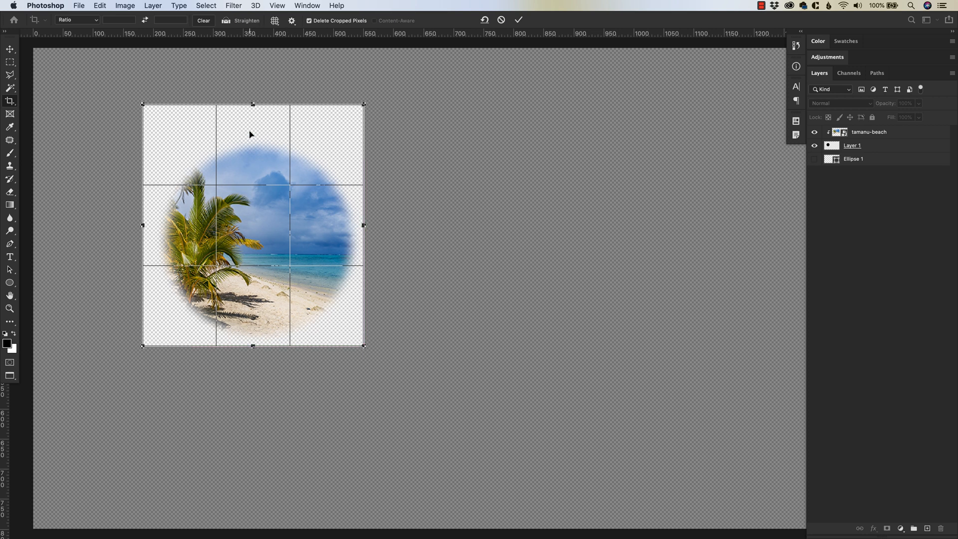
left_click_drag(253, 105, 257, 138)
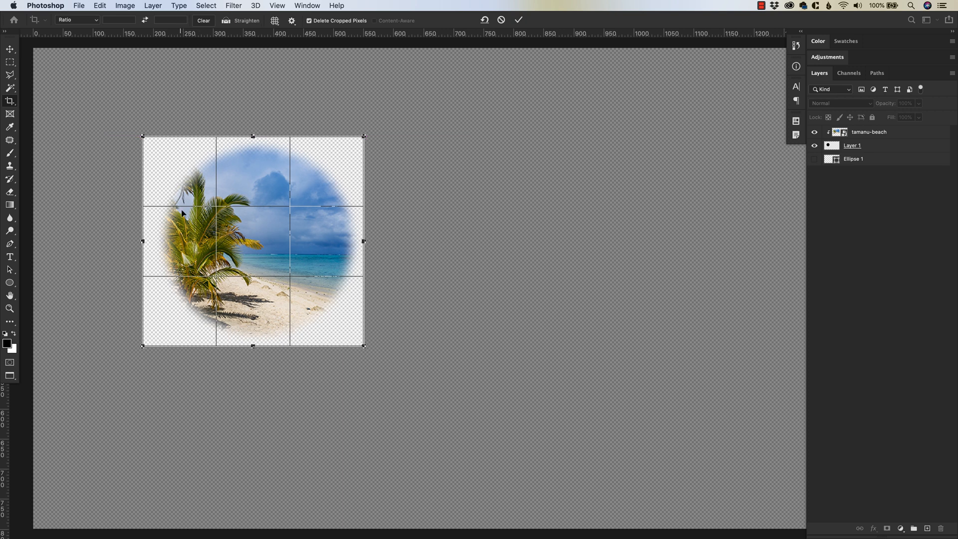
mouse_move(143, 244)
left_mouse_down()
mouse_move(182, 244)
mouse_move(154, 245)
left_mouse_up()
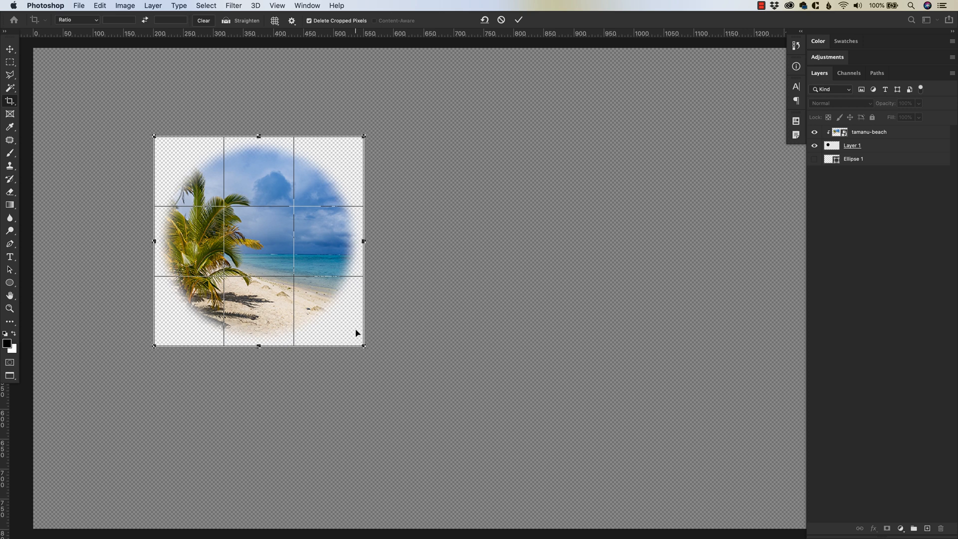
left_click(292, 21)
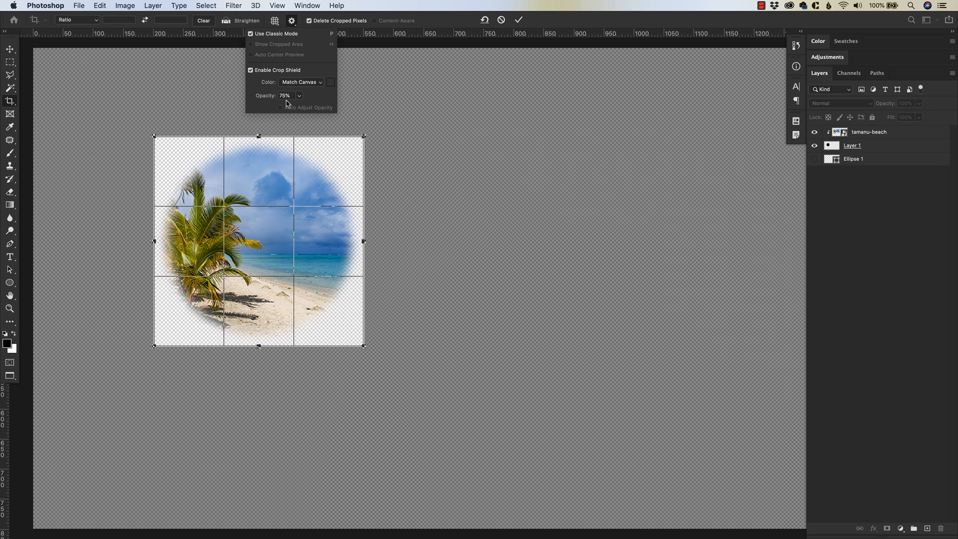
key("Return")
key("Return")
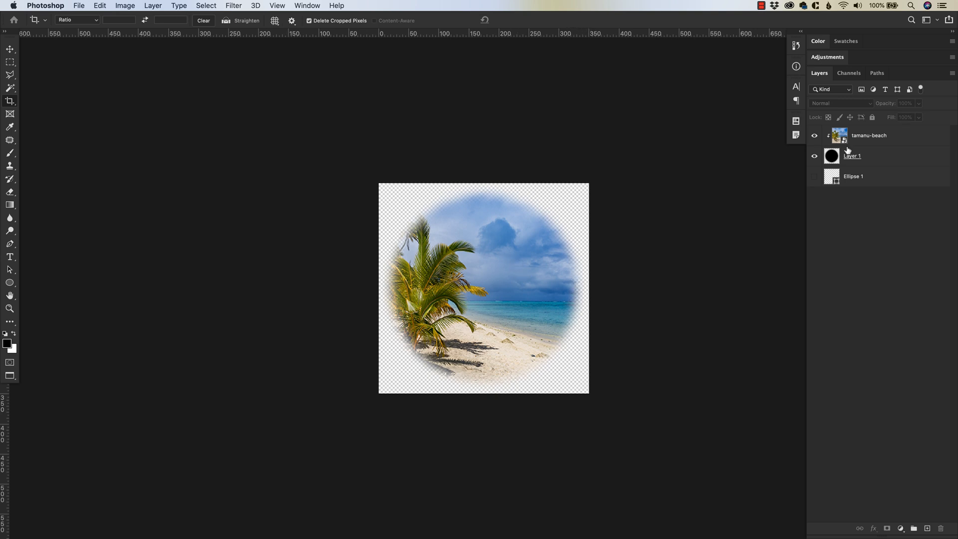
Add a new layer directly below Layer 1 and fill it with black to check the circle's soft edge.
left_click(836, 160)
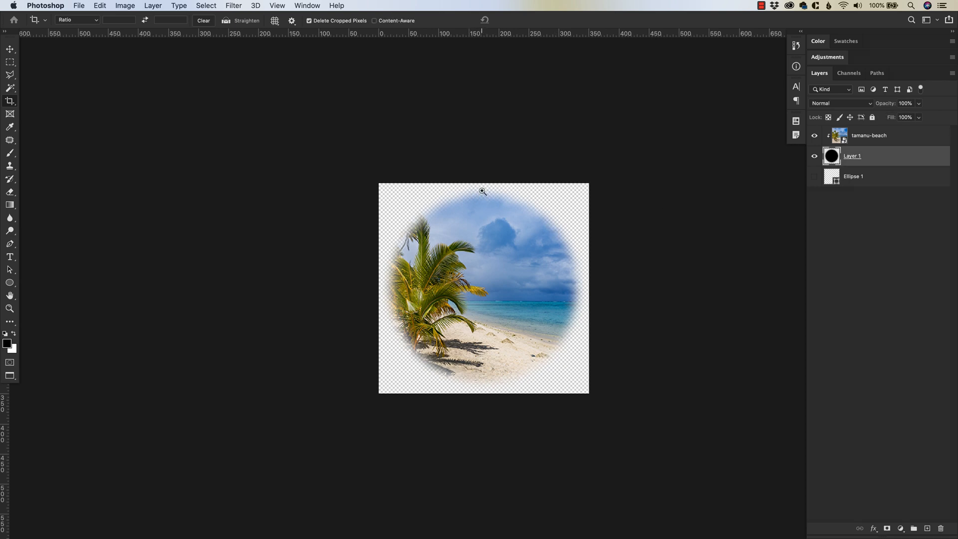
left_click_drag(483, 189, 514, 173)
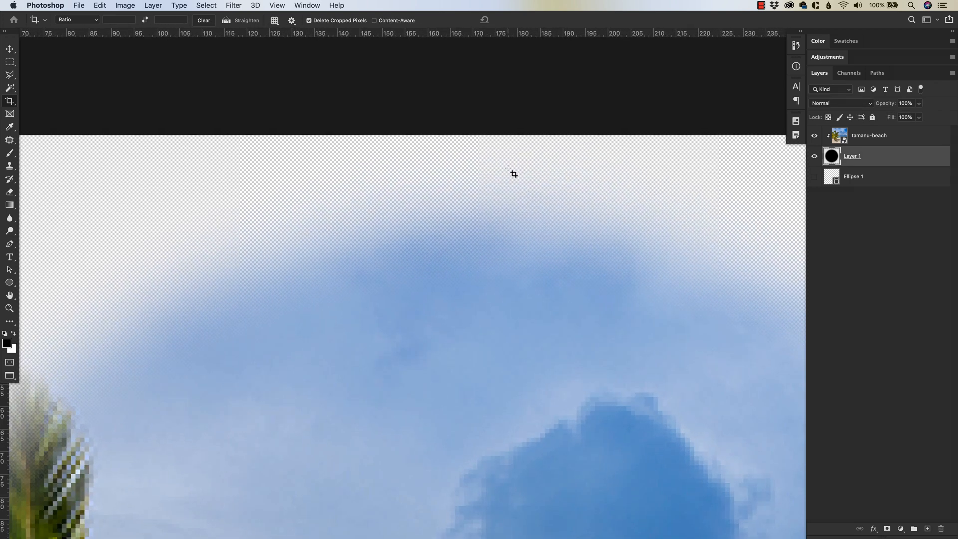
left_click(876, 188)
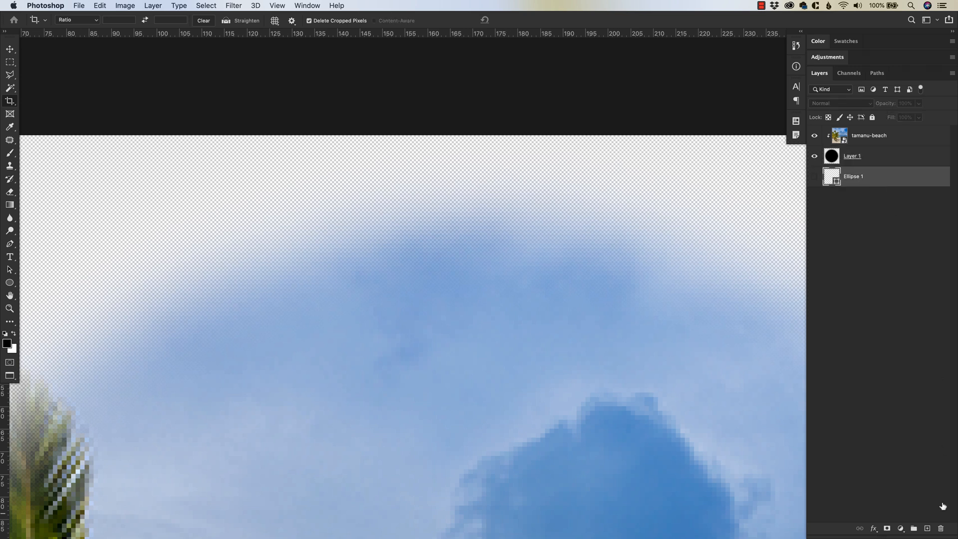
left_click(927, 529)
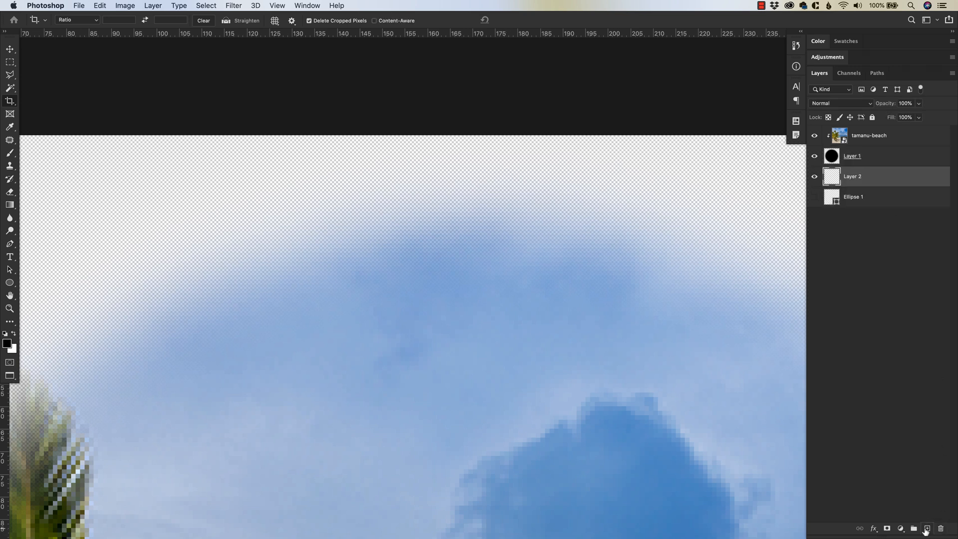
key("alt+BackSpace")
key("v")
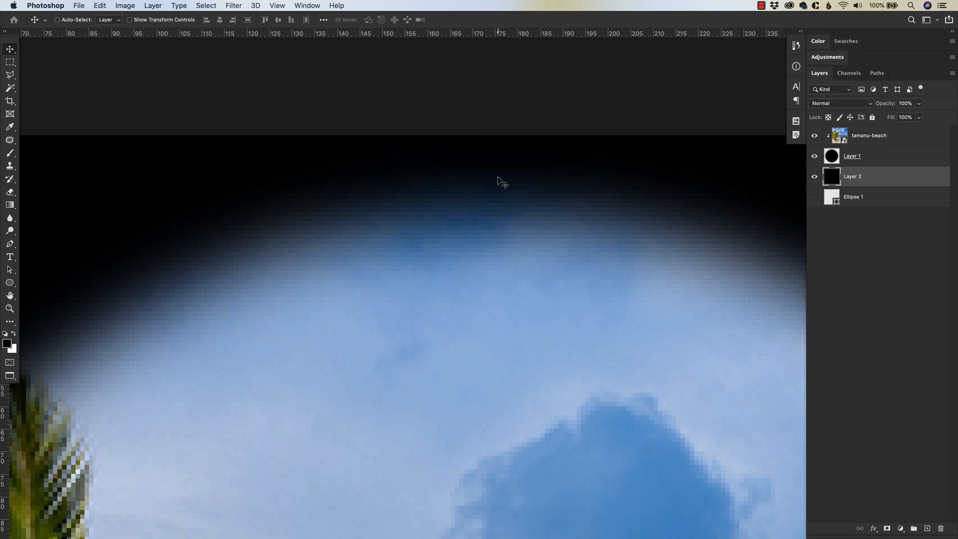
key("super+0")
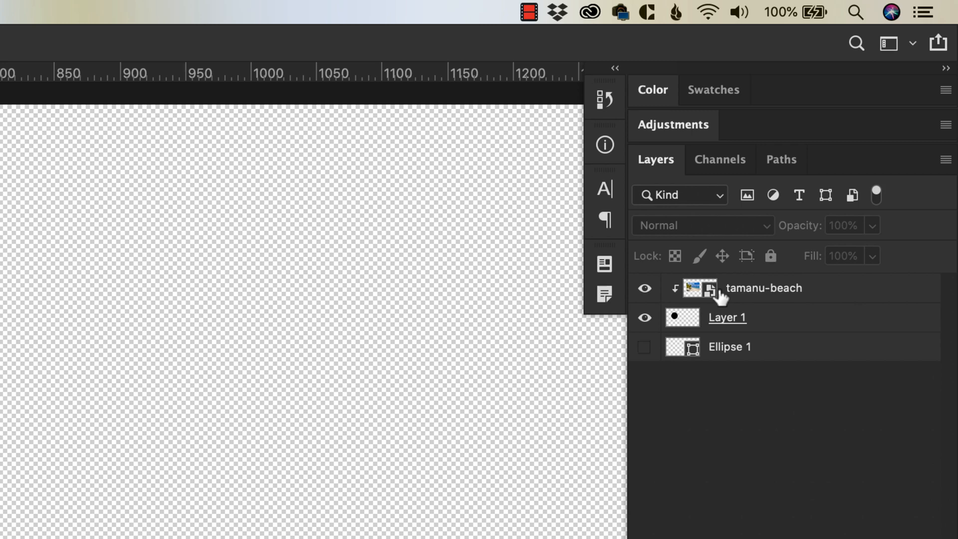
Reposition the tamanu-beach photo inside the circle so the whole palm tree sits left of the circle's center.
left_click(784, 292)
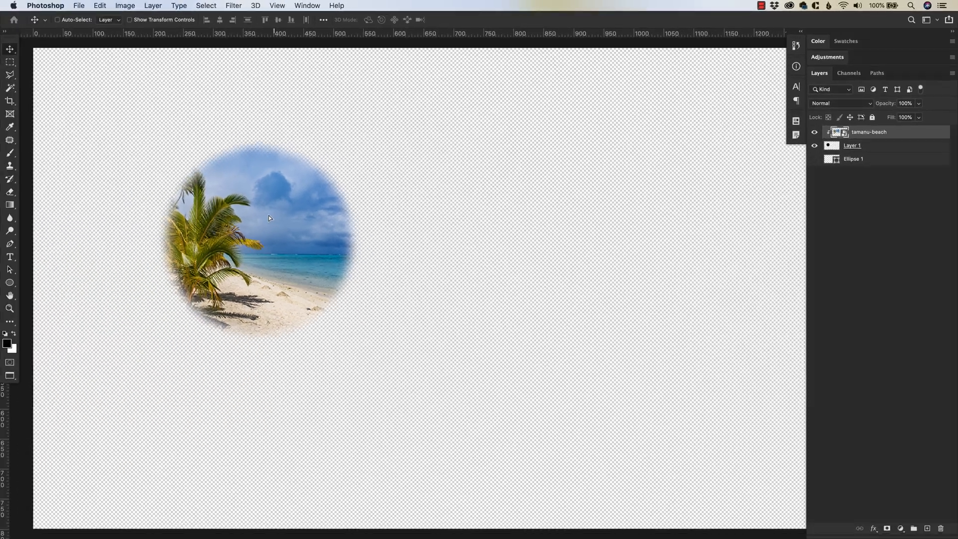
left_click_drag(268, 218, 262, 192)
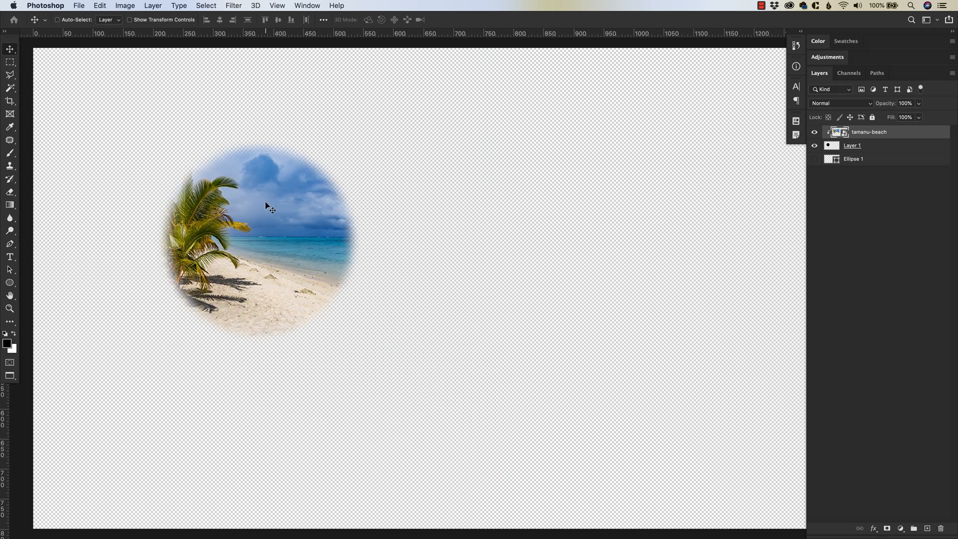
left_click_drag(283, 225, 321, 230)
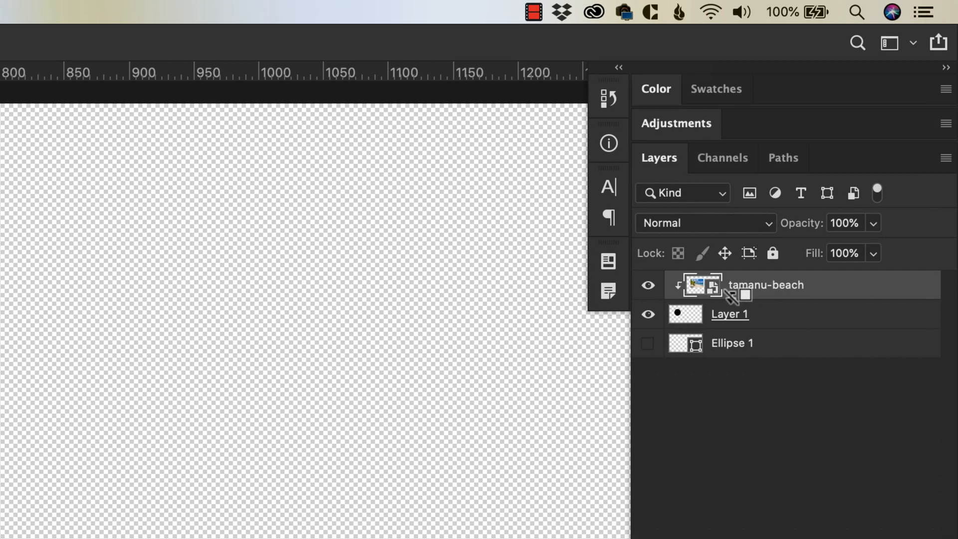
Release the beach photo's clipping mask to compare it with the soft black circle on Layer 1, and clip it again.
left_click(730, 298, "alt")
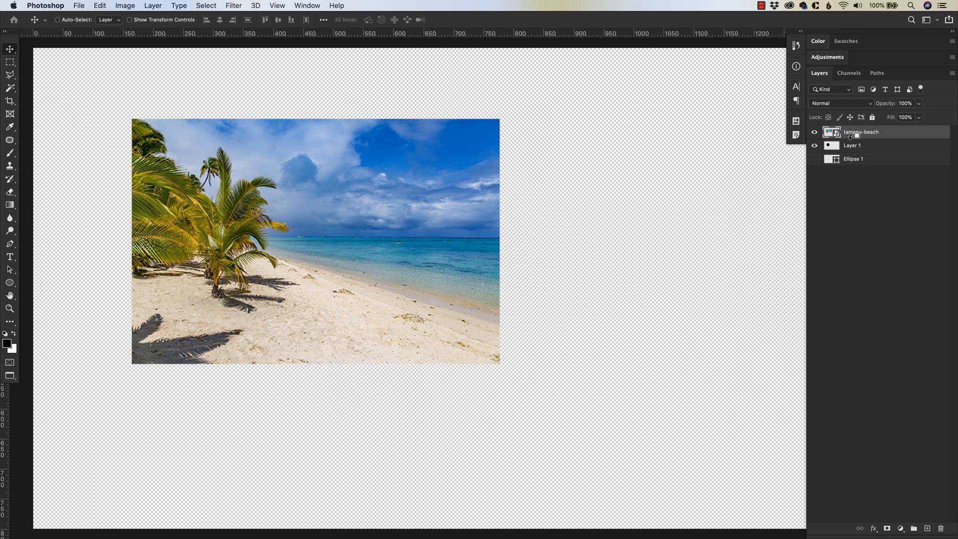
left_click(851, 137, "alt")
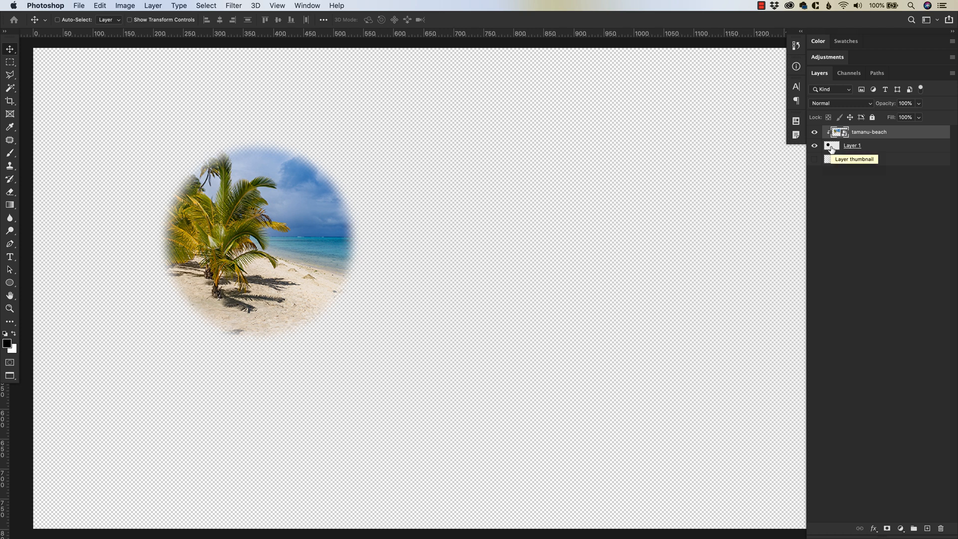
left_click(831, 138, "alt")
left_click(815, 132)
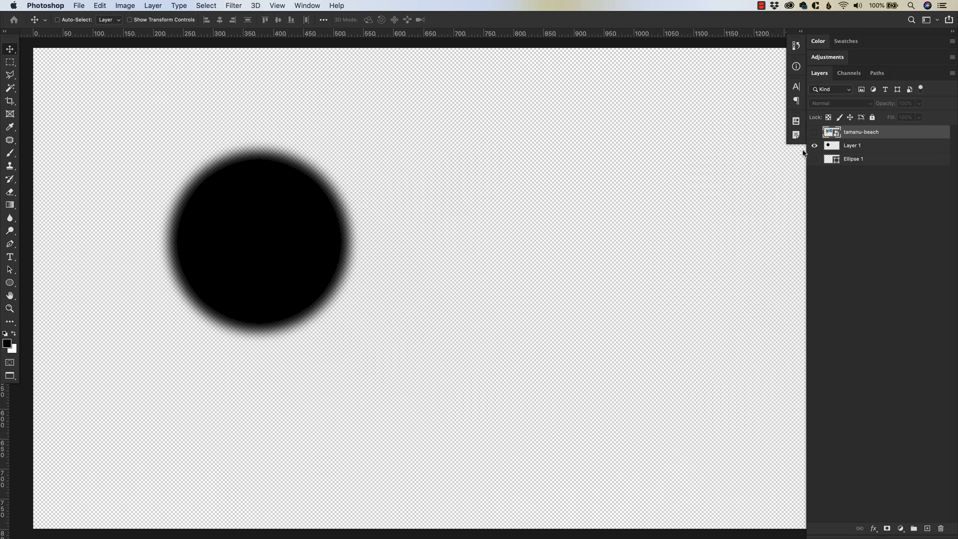
left_click(815, 133)
left_click(841, 139, "alt")
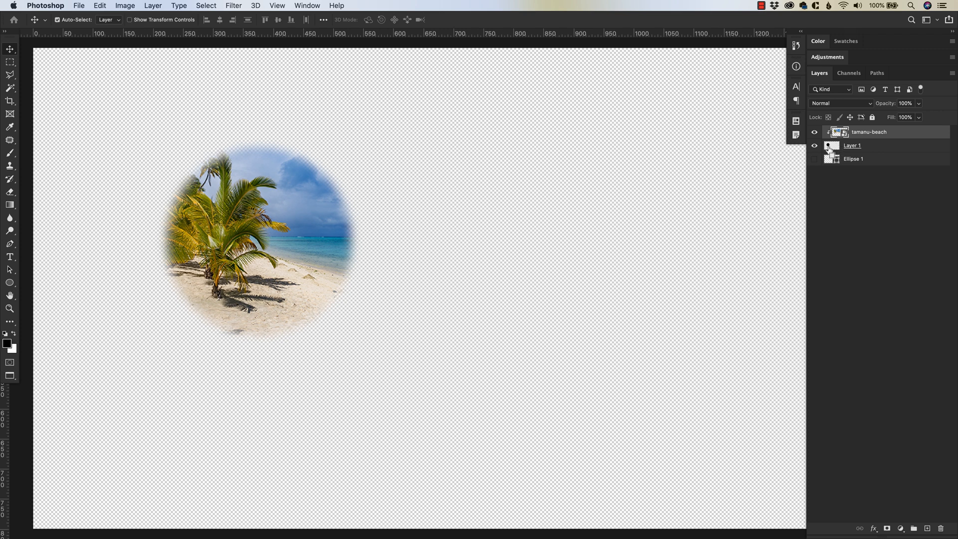
Load Layer 1's circle as a selection and inspect its outline closely along the circle's soft right edge.
left_click(829, 148, "super")
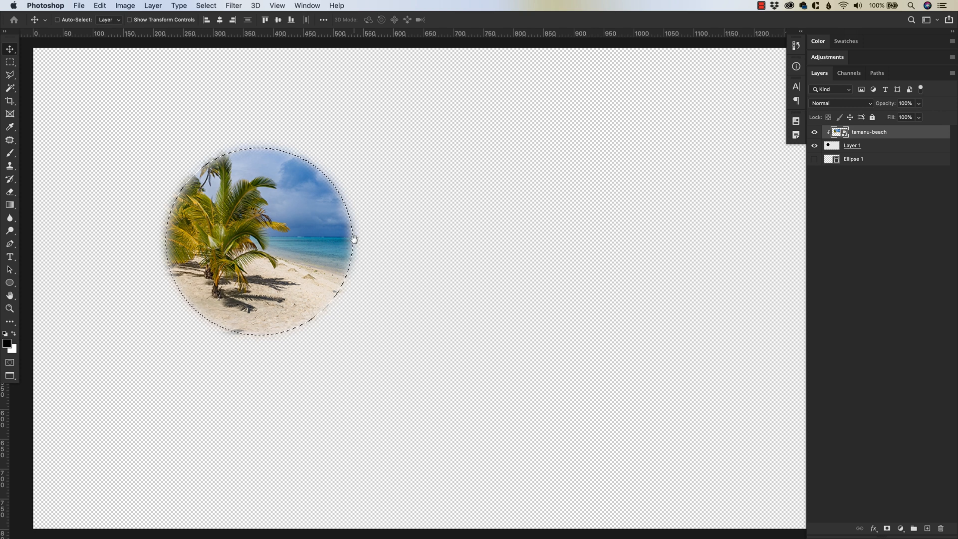
scroll(391, 272, "down", 2)
scroll(460, 353, "up", 10)
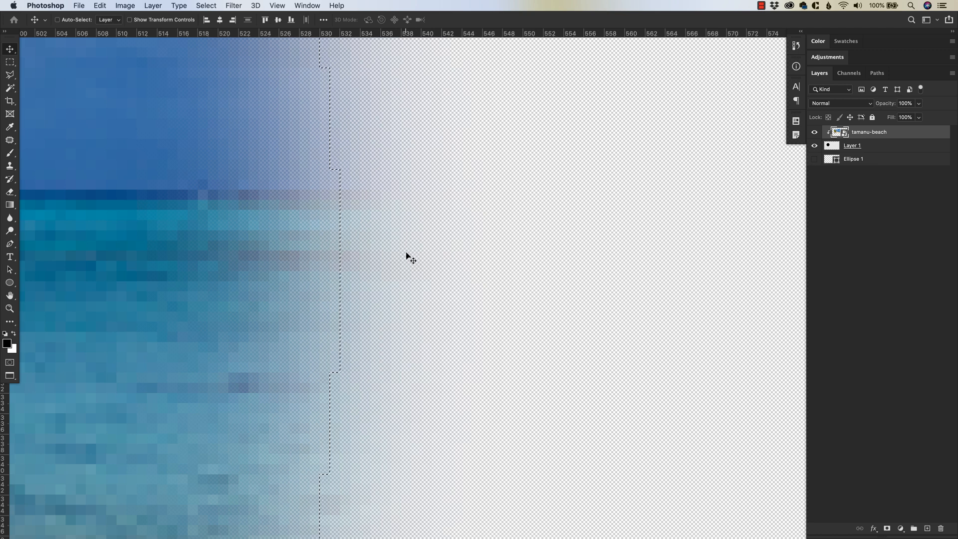
Toggle Quick Mask on and off to compare the selection outline with the circle's full soft edge, up close and at full canvas view.
key("q")
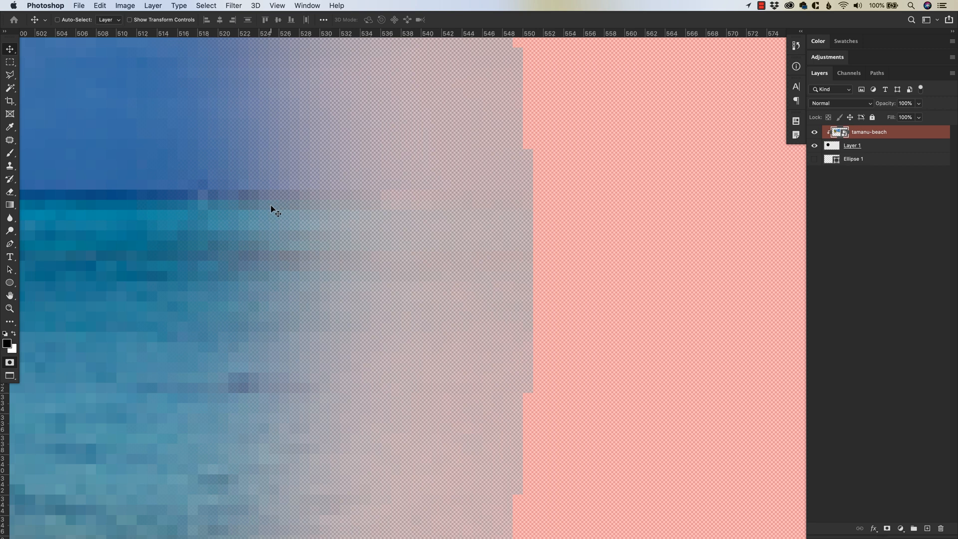
key("q")
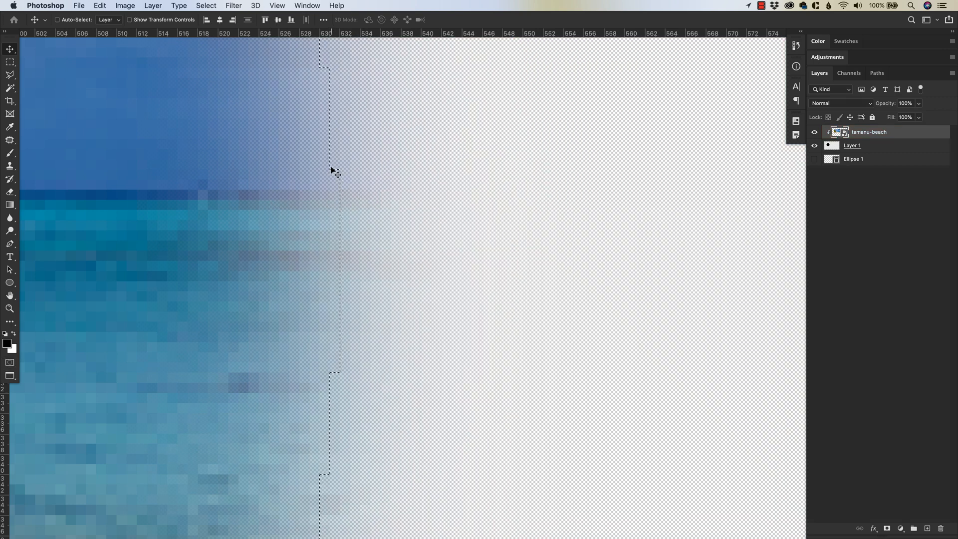
key("q")
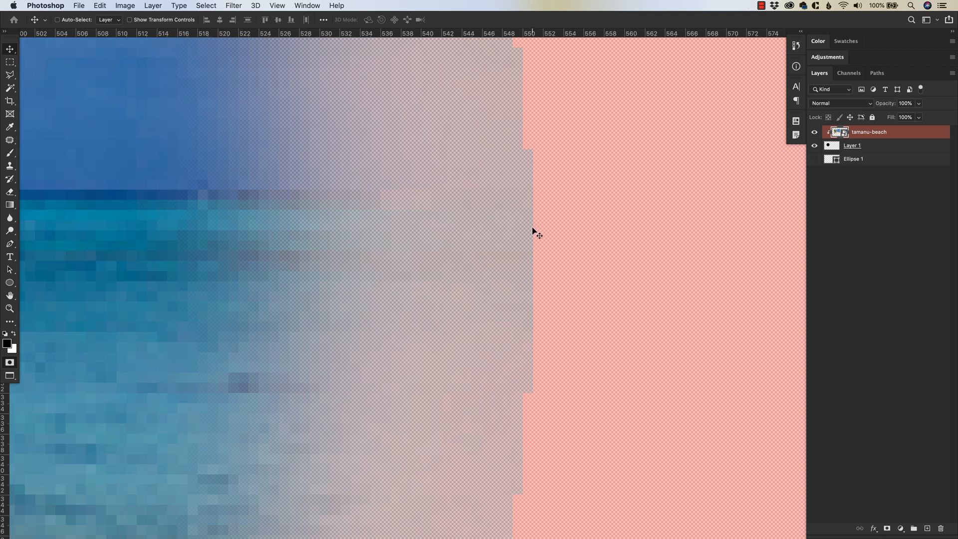
key("q")
key("q")
key("super+0")
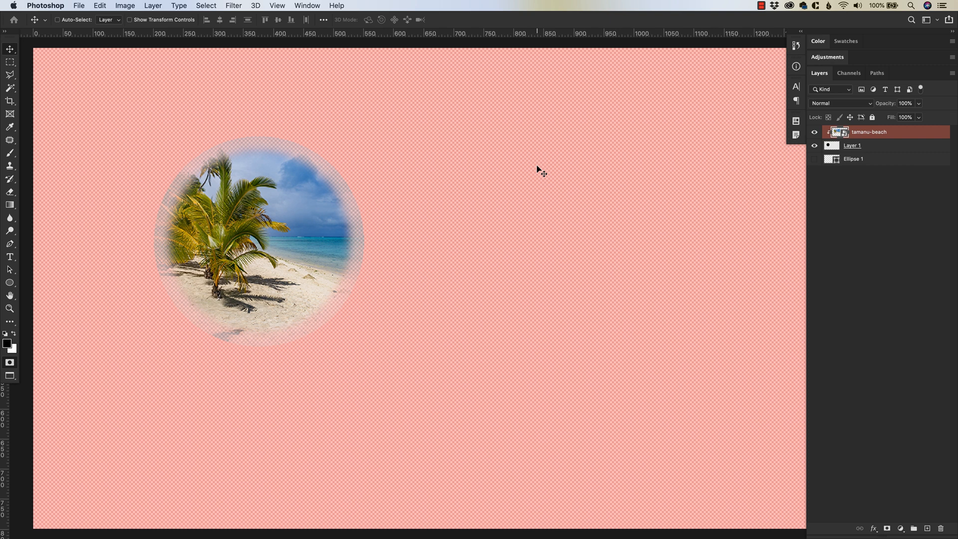
key("q")
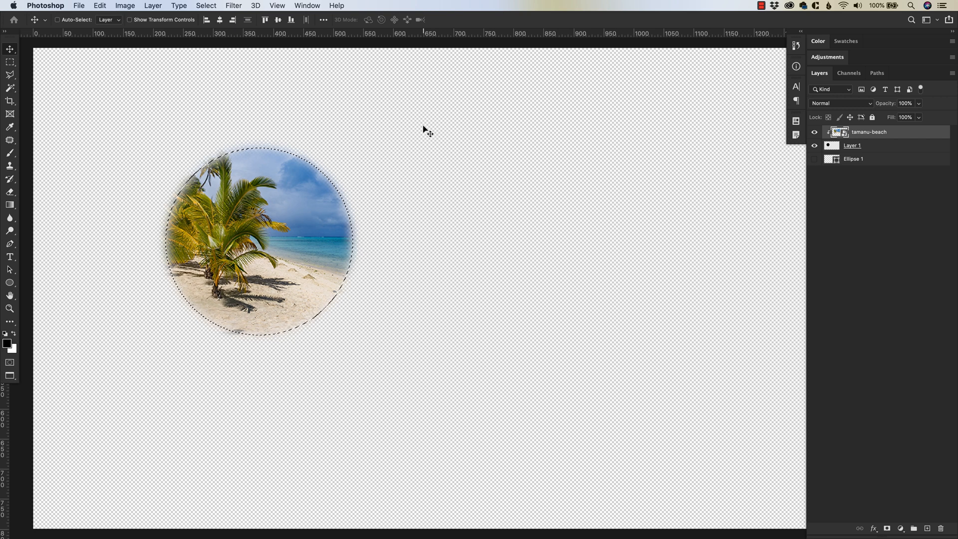
Crop the canvas to the circular selection around the palm tree photo.
left_click(125, 6)
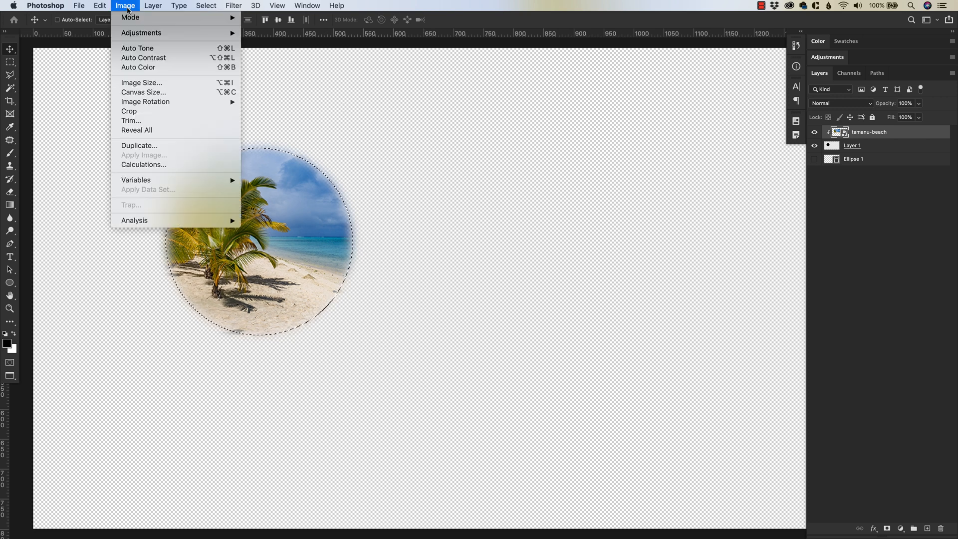
left_click(133, 114)
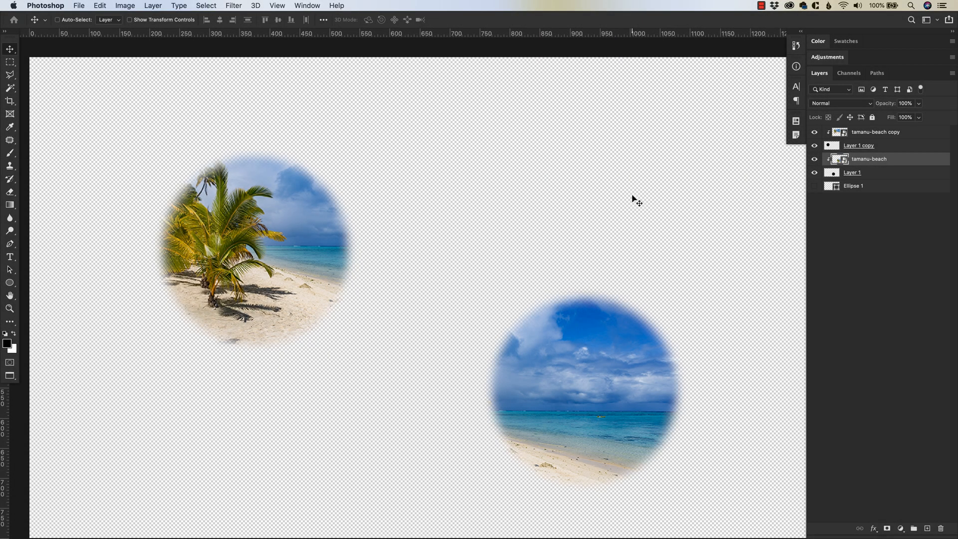
Load the circles of Layer 1 copy and Layer 1 as selections one after the other, and clear the selection.
left_click(831, 146, "super")
key("super+d")
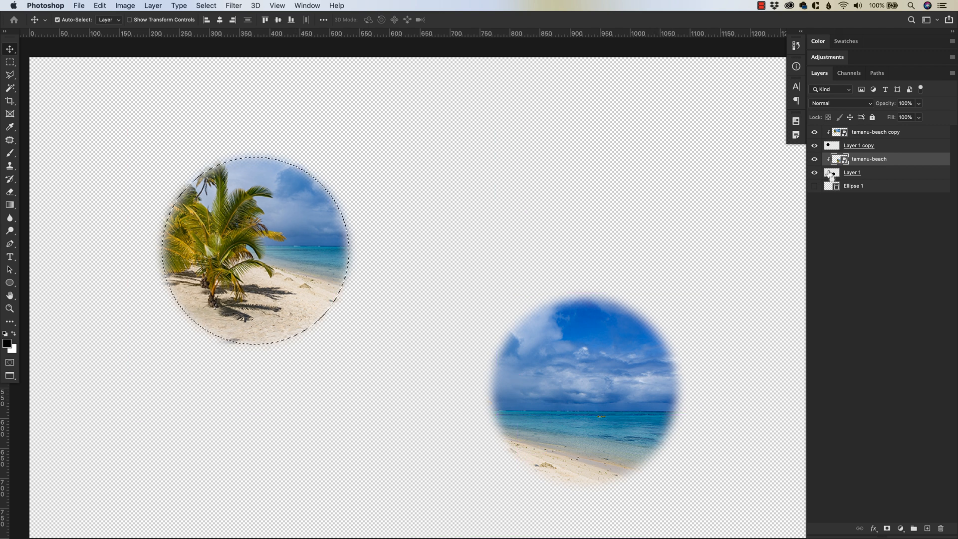
left_click(832, 173, "super")
left_click(831, 146, "super")
key("super+d")
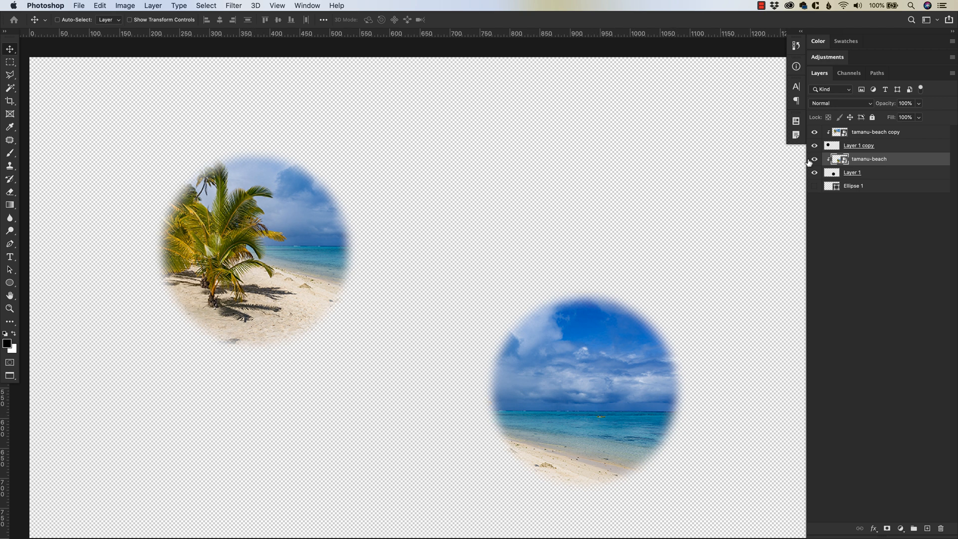
Rename Layer 1 copy as Top Left Layer Mask and Layer 1 as Bottom Right Layer Mask.
left_click(856, 145)
double_click(856, 144)
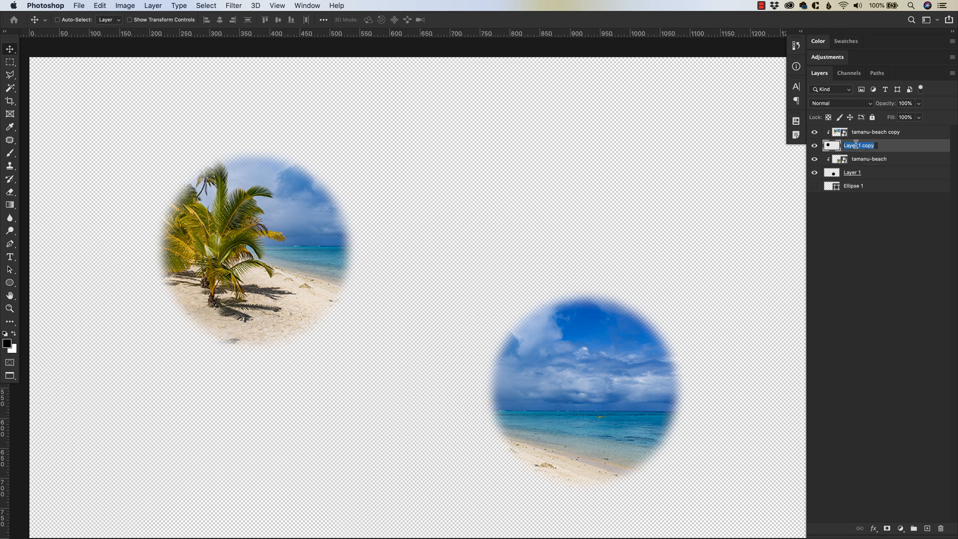
type("Top Left Layer Mask")
key("Return")
double_click(855, 173)
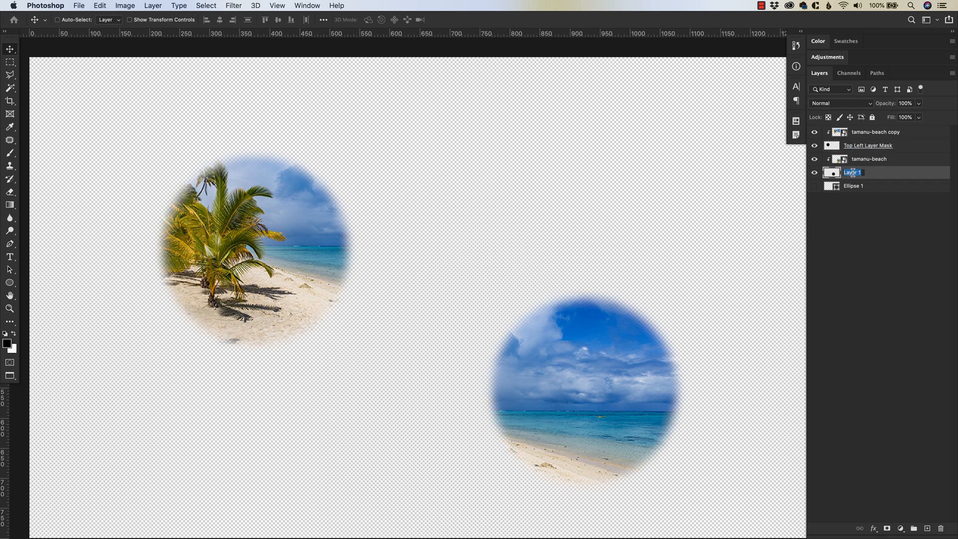
type("Bottom Right Layer Mask")
key("Return")
Load the Top Left Layer Mask circle as a selection, add the Bottom Right Layer Mask circle to it, and crop the canvas to both.
left_click(830, 147)
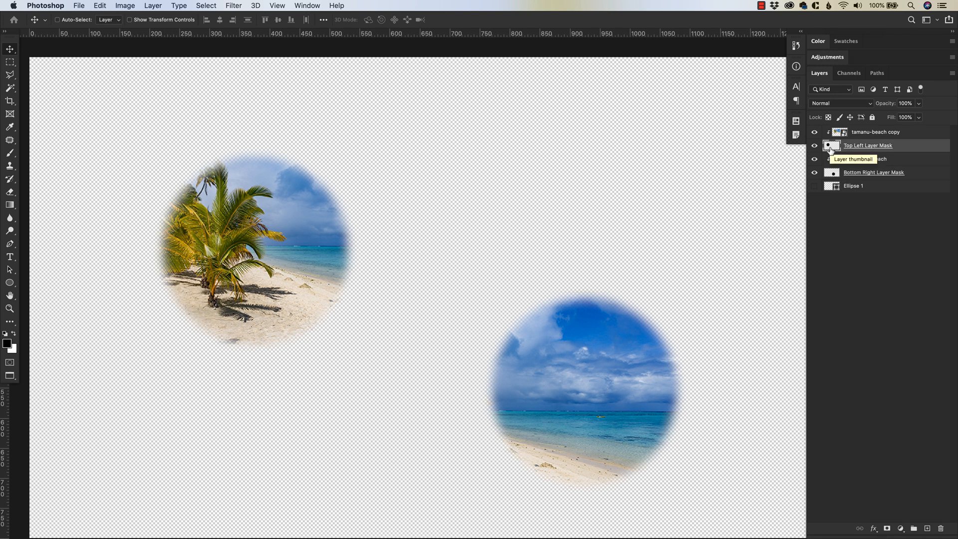
left_click_drag(829, 149, 833, 153)
left_click(830, 148, "super")
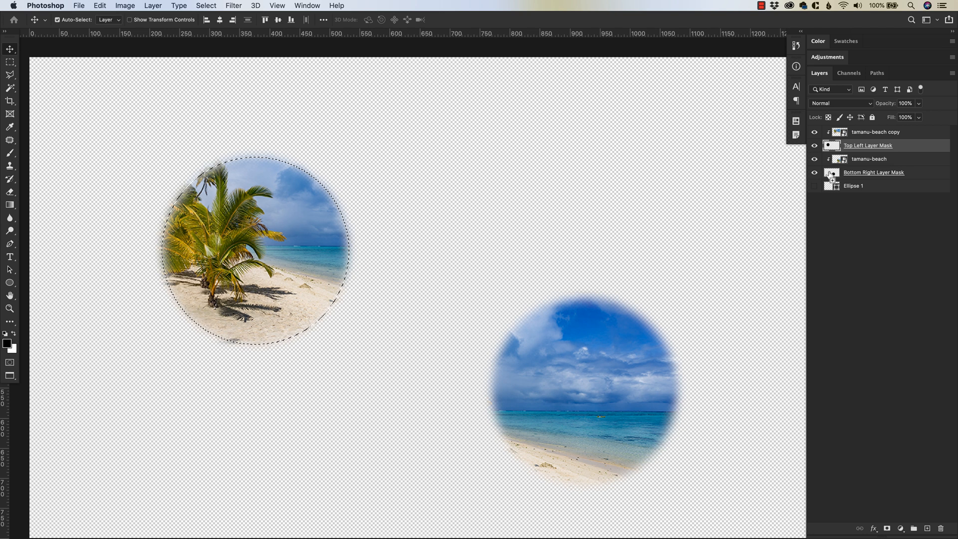
left_click(831, 174, "shift+super")
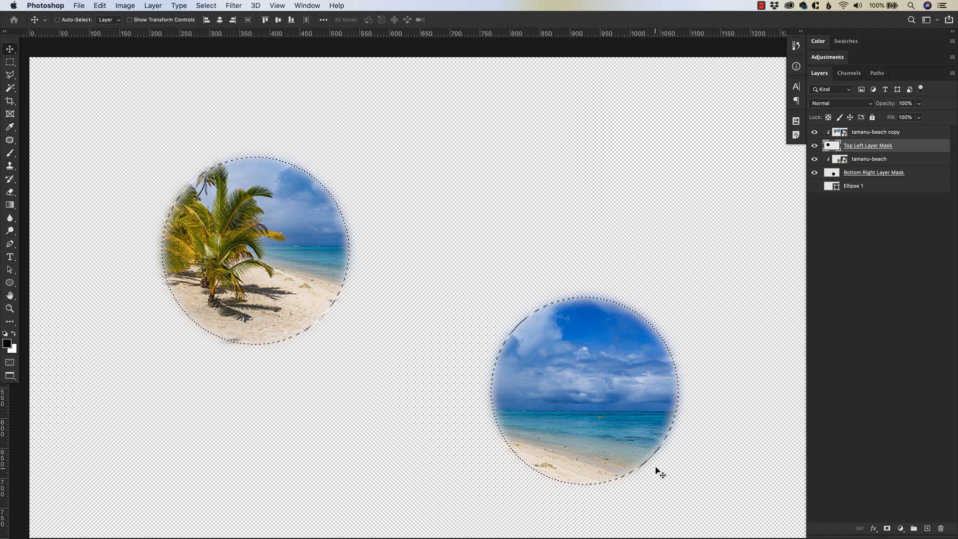
left_click(125, 5)
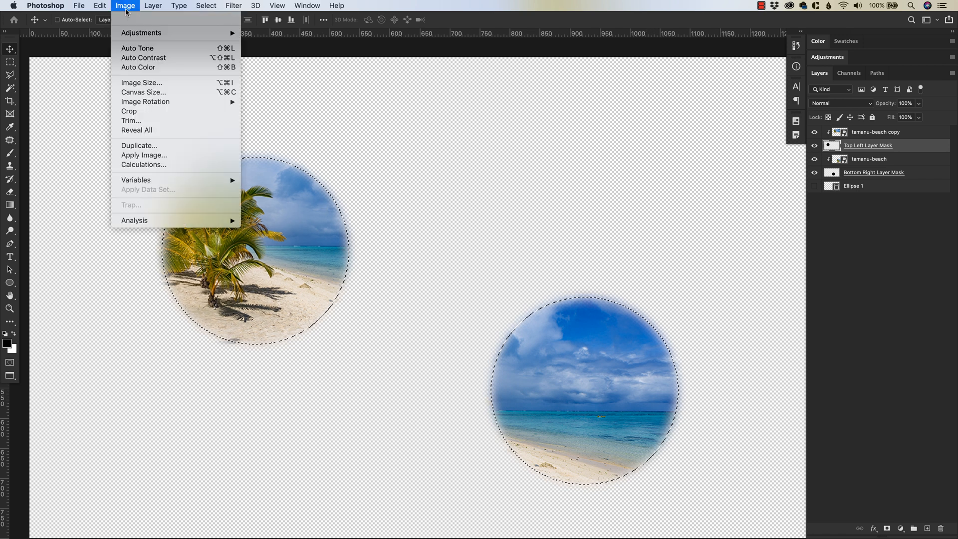
left_click(136, 113)
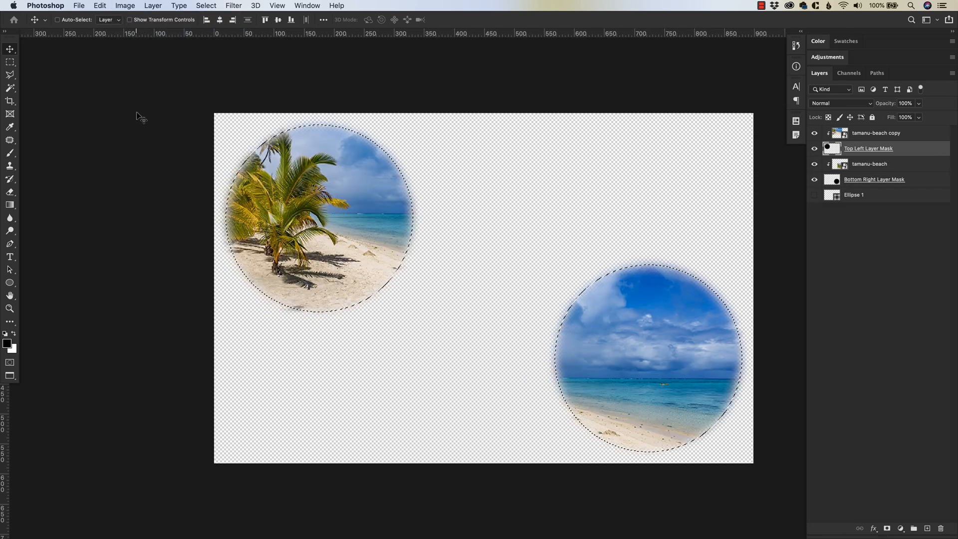